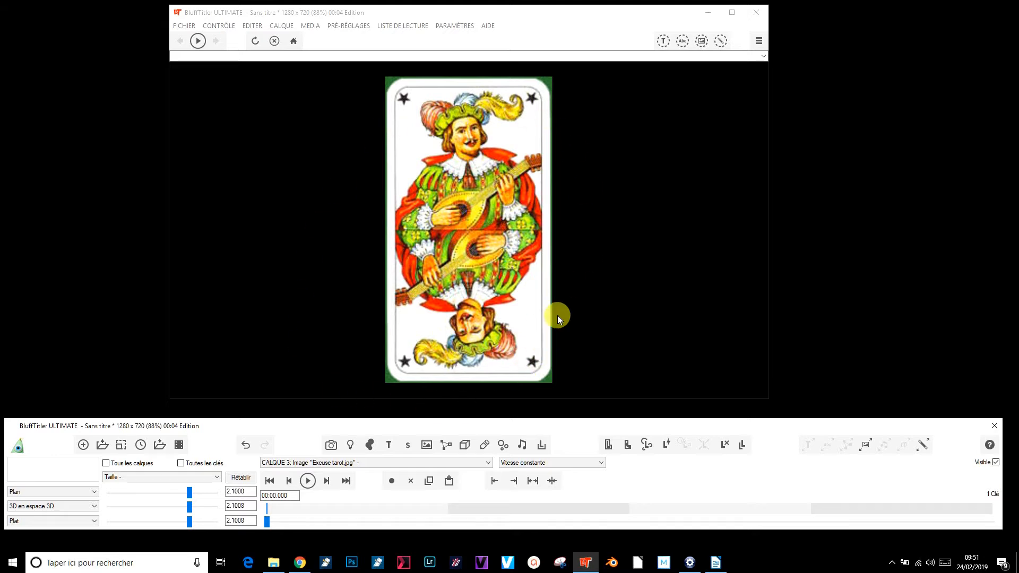
Give the card image layer the Arrondi shape and set its Rayon to about 0.25 on both axes
left_click(60, 495)
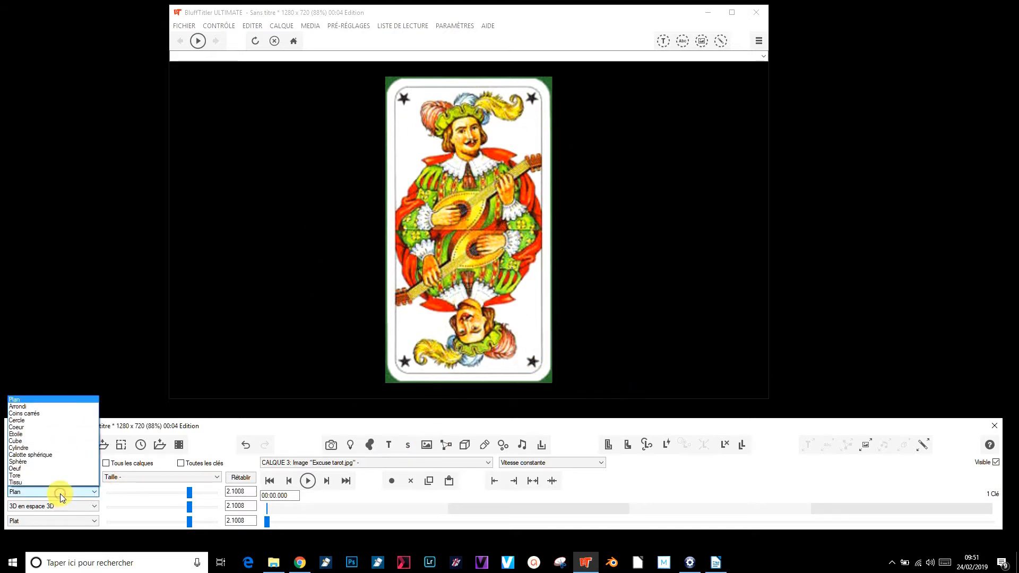
left_click(42, 406)
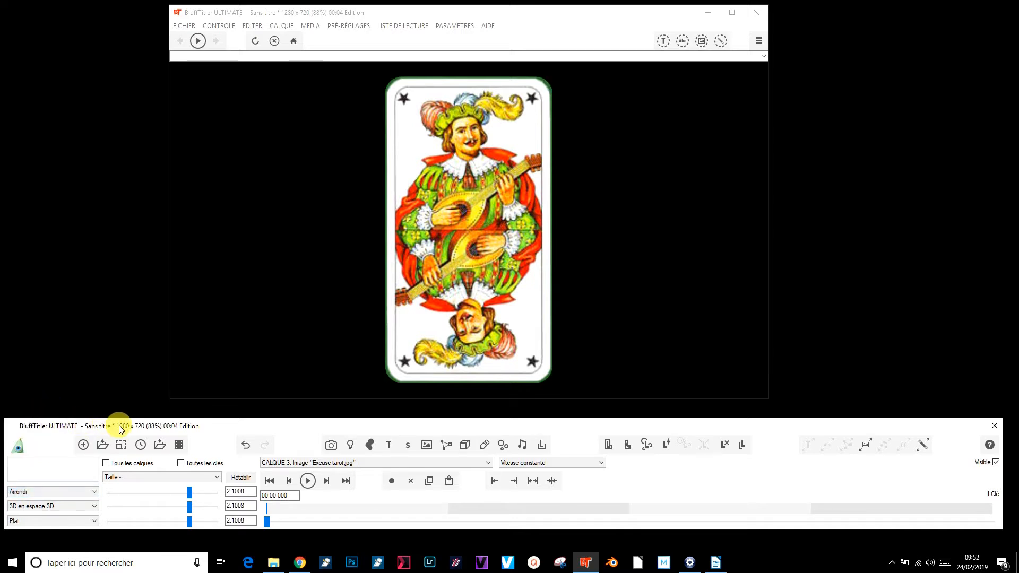
left_click(142, 477)
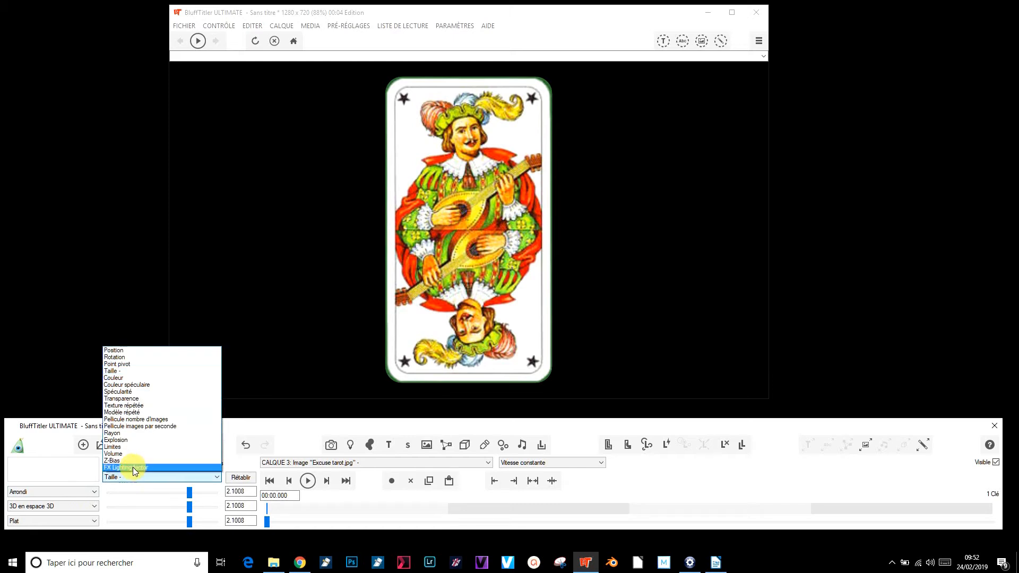
left_click(128, 436)
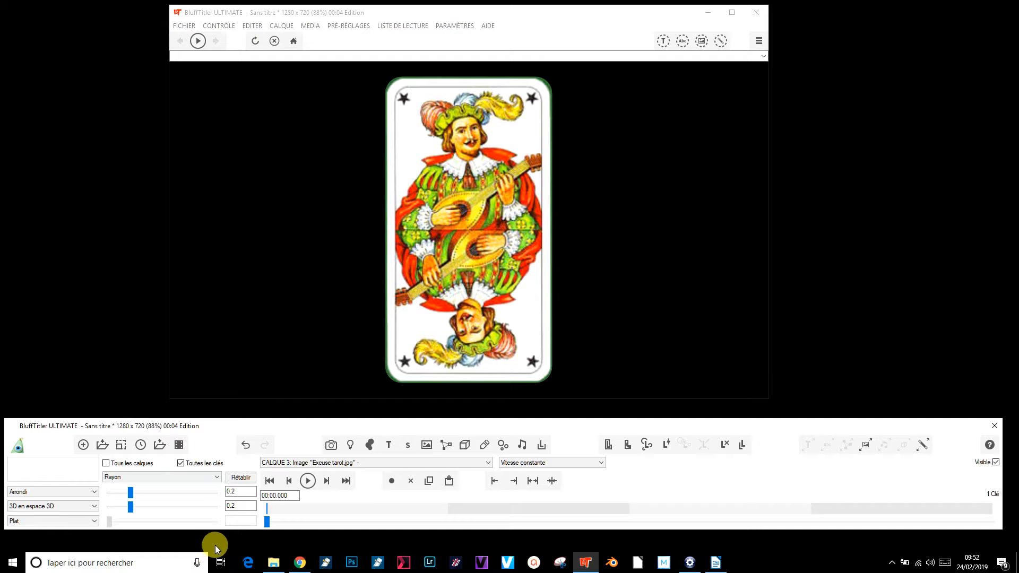
left_click_drag(132, 489, 135, 488)
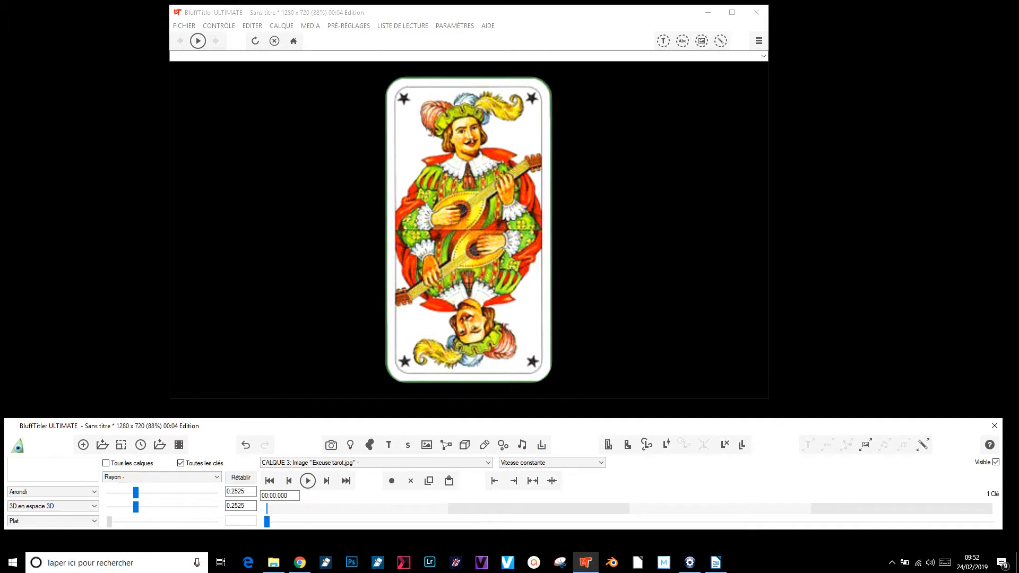
Turn the card to about -105° on the first Rotation axis to inspect its back, and reset the rotation
left_click(145, 479)
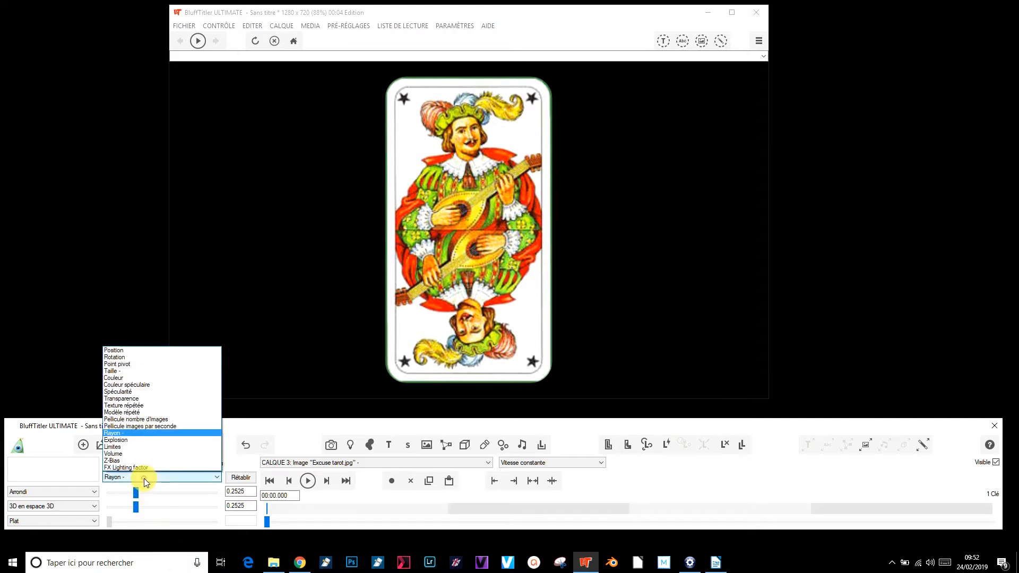
left_click(151, 358)
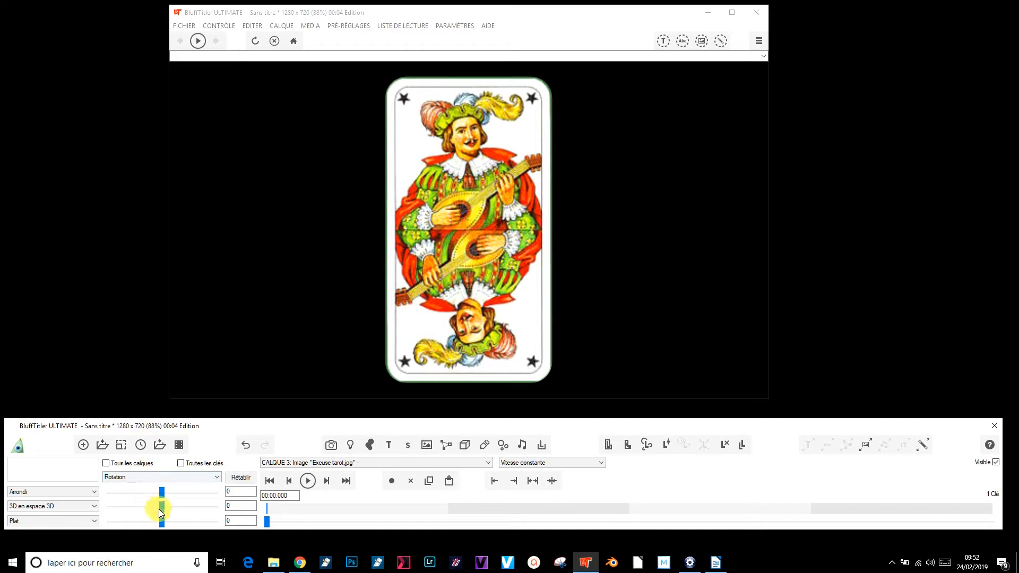
mouse_move(163, 494)
left_mouse_down()
mouse_move(211, 489)
mouse_move(148, 489)
left_mouse_up()
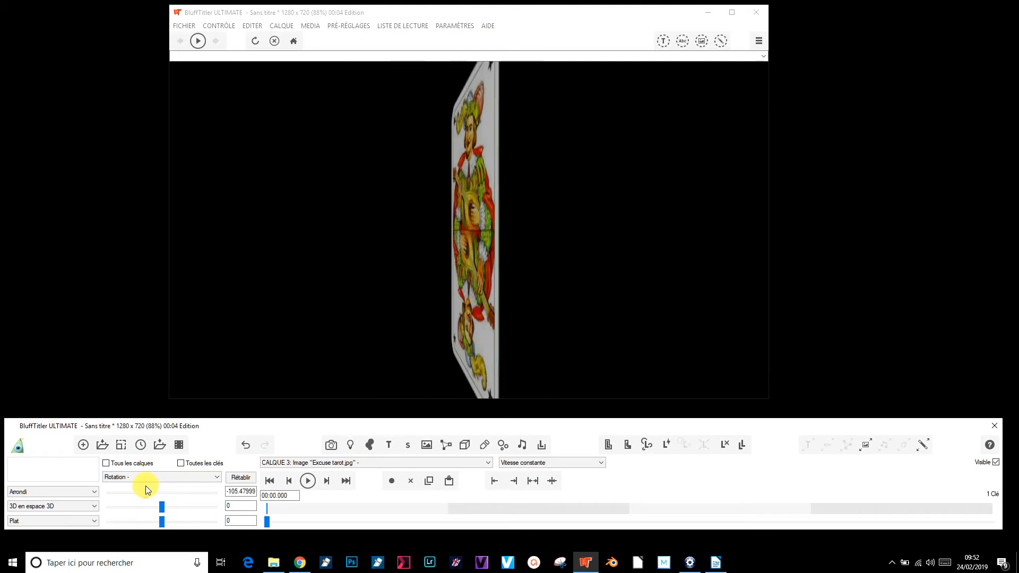
left_click(237, 478)
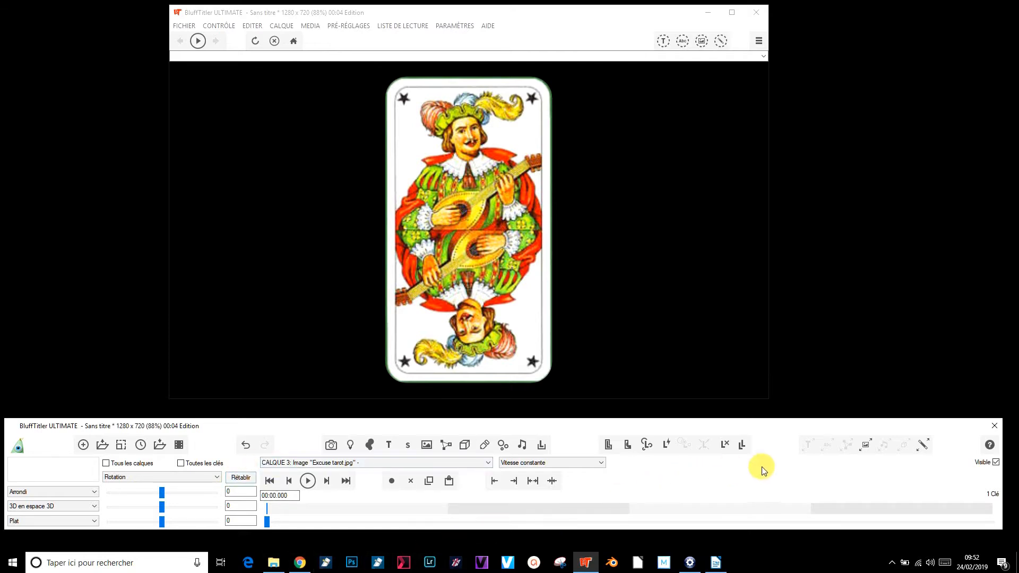
Load Dos de carte.png as Texture 2 of the card layer, and check the back with a temporary rotation of about 164°
left_click(922, 447)
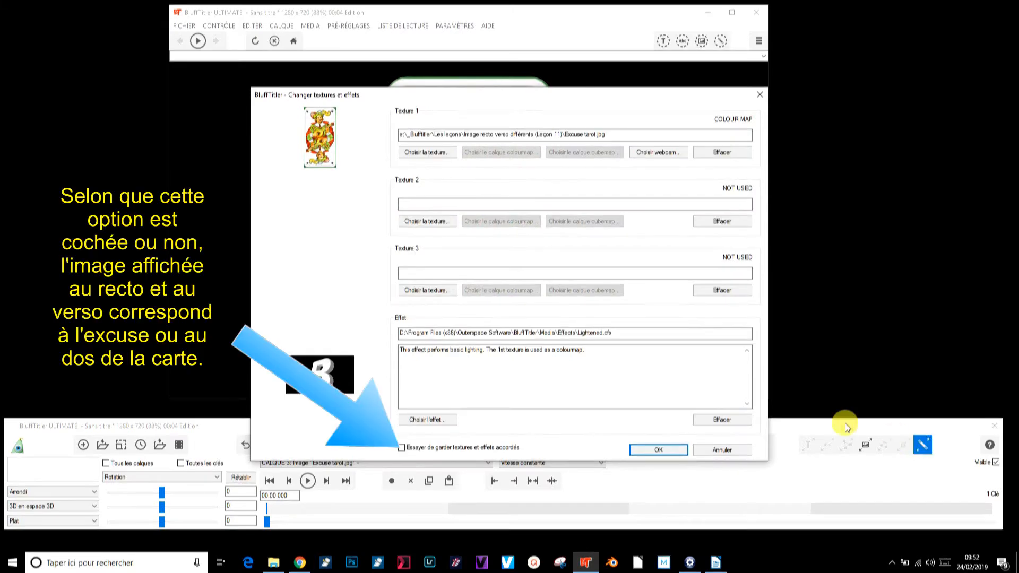
left_click(427, 223)
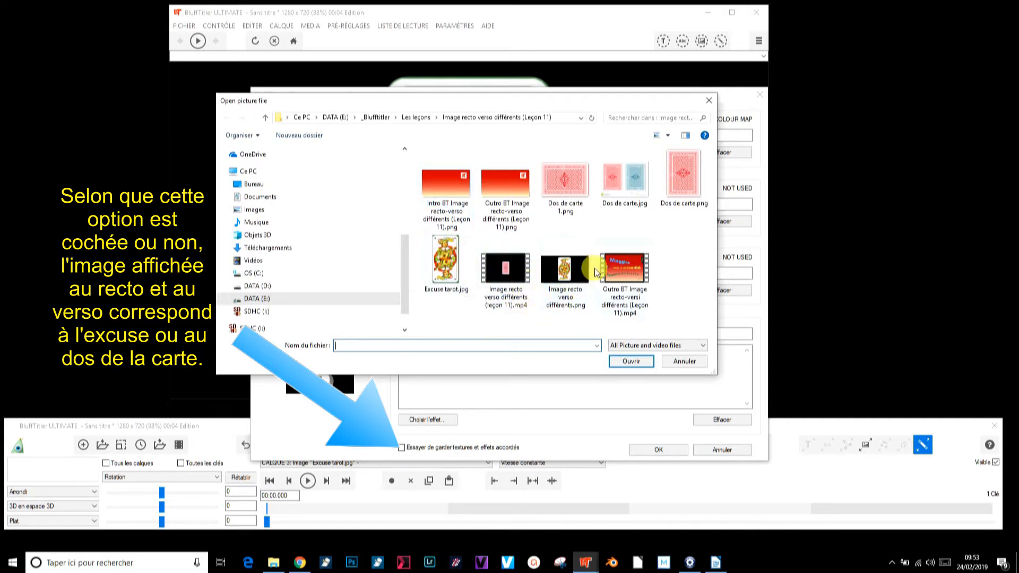
left_click(681, 169)
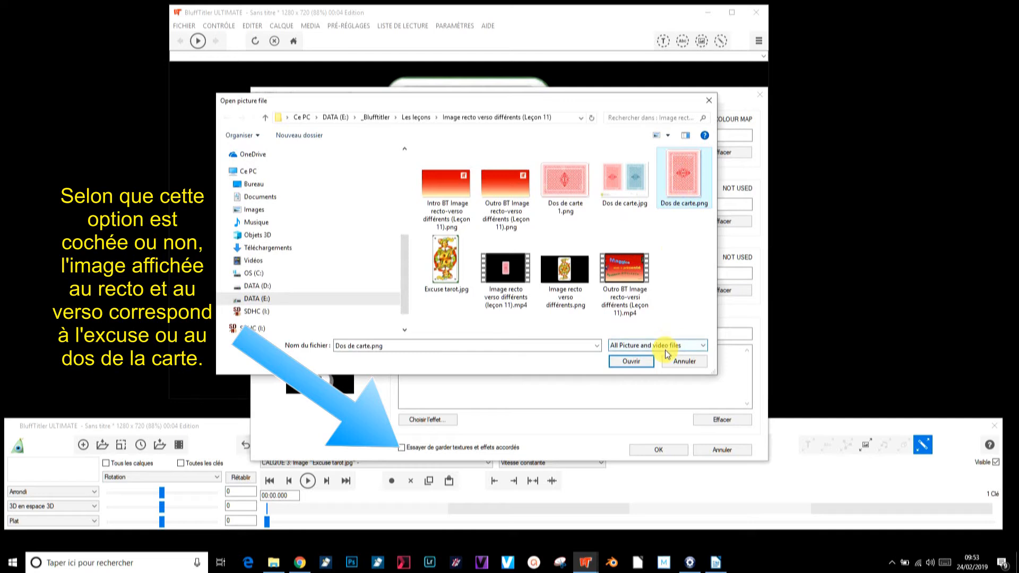
left_click(631, 361)
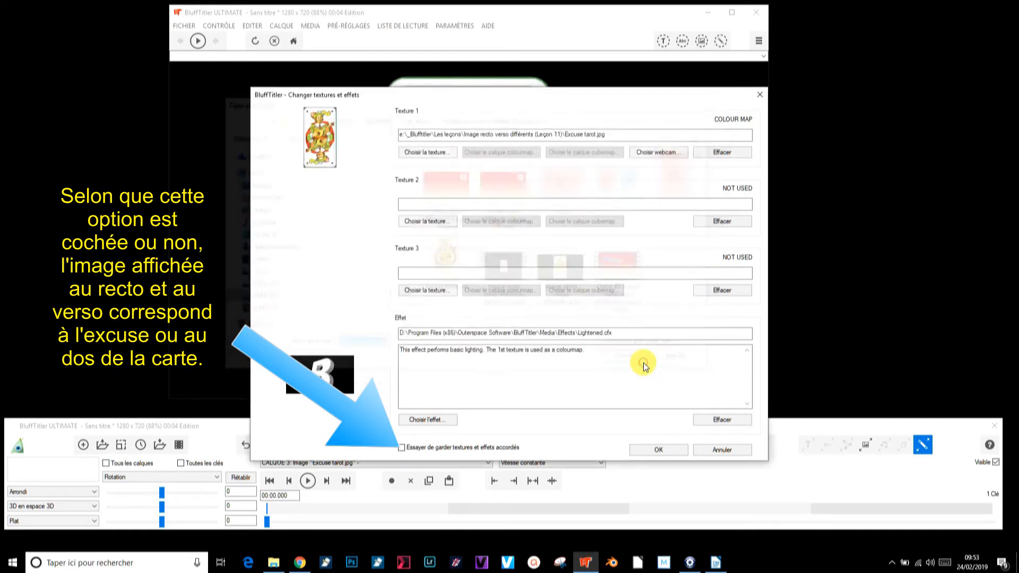
left_click(658, 450)
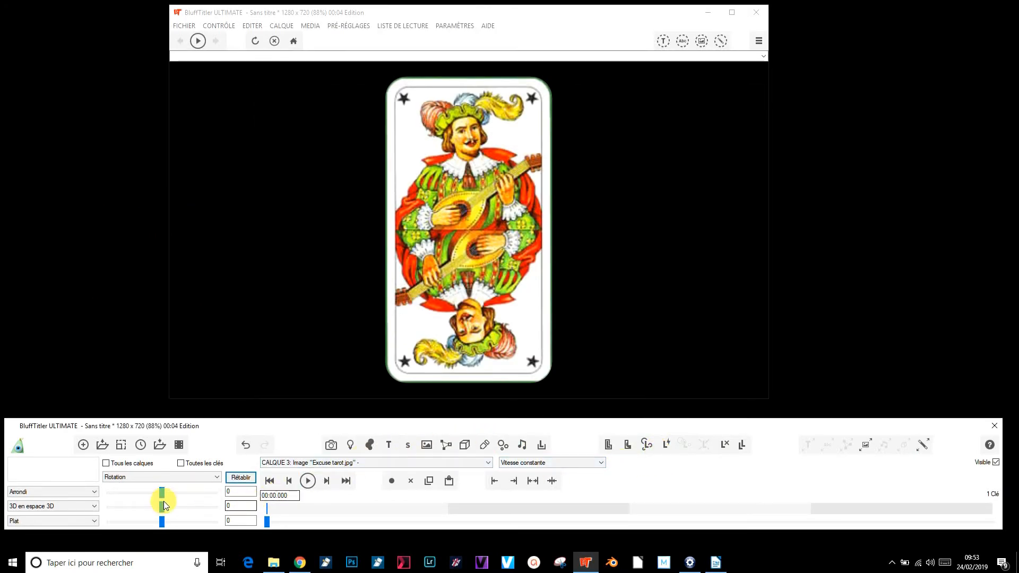
left_click_drag(161, 492, 186, 488)
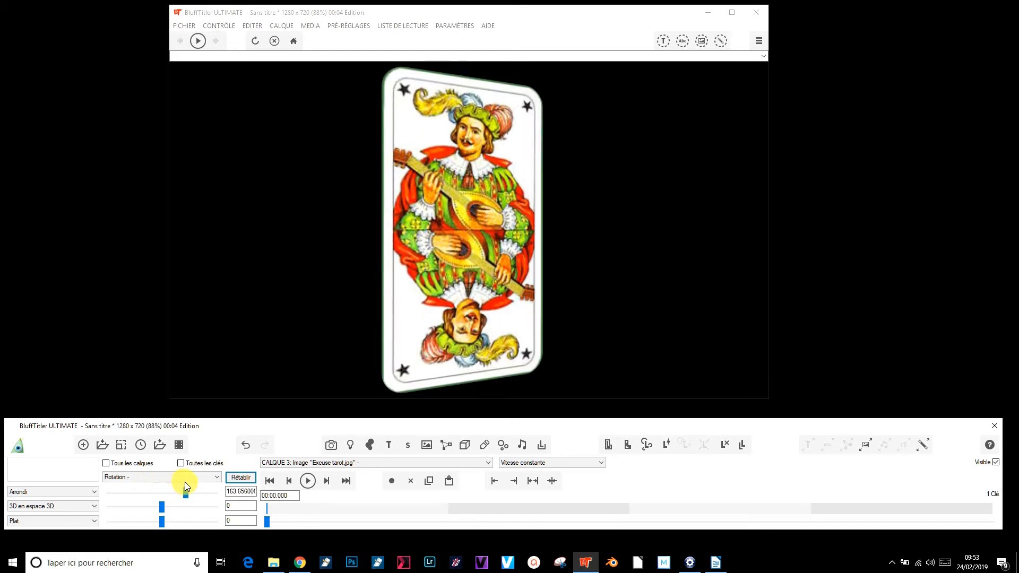
left_click(238, 478)
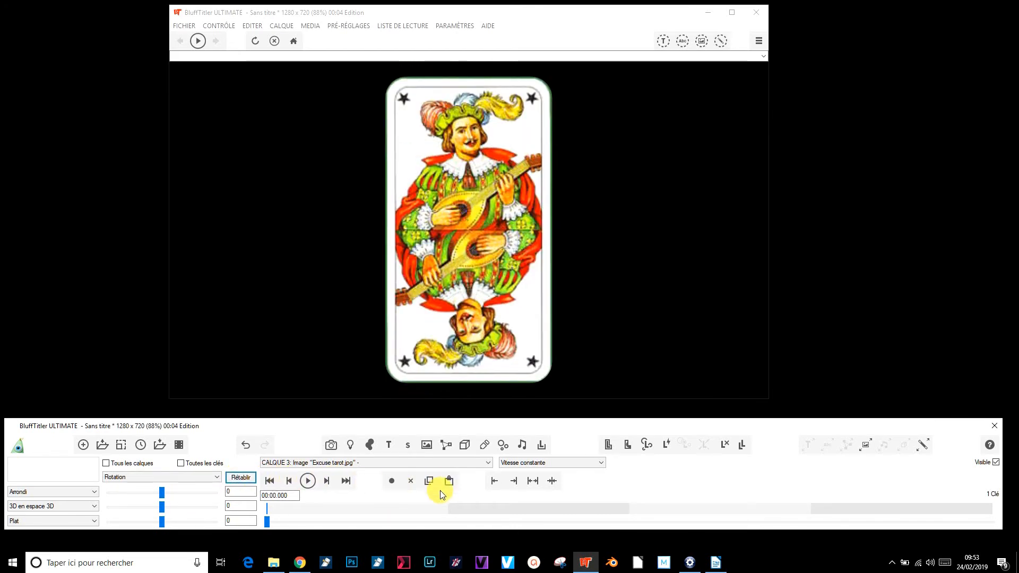
Apply the DoubleSided effect from Effects\Picture to the card layer, and check the back with a temporary rotation of about -142°
left_click(922, 447)
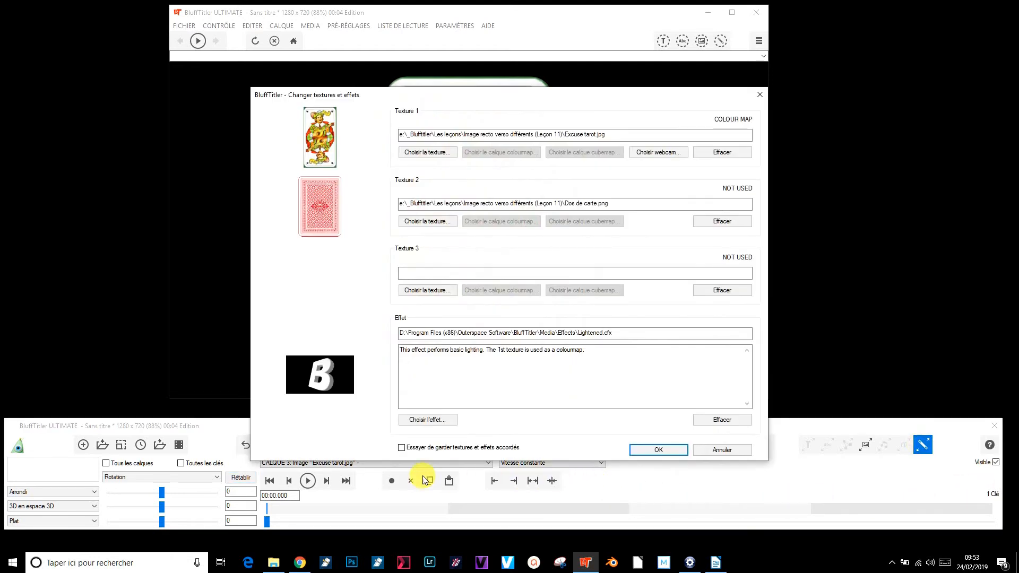
left_click(421, 423)
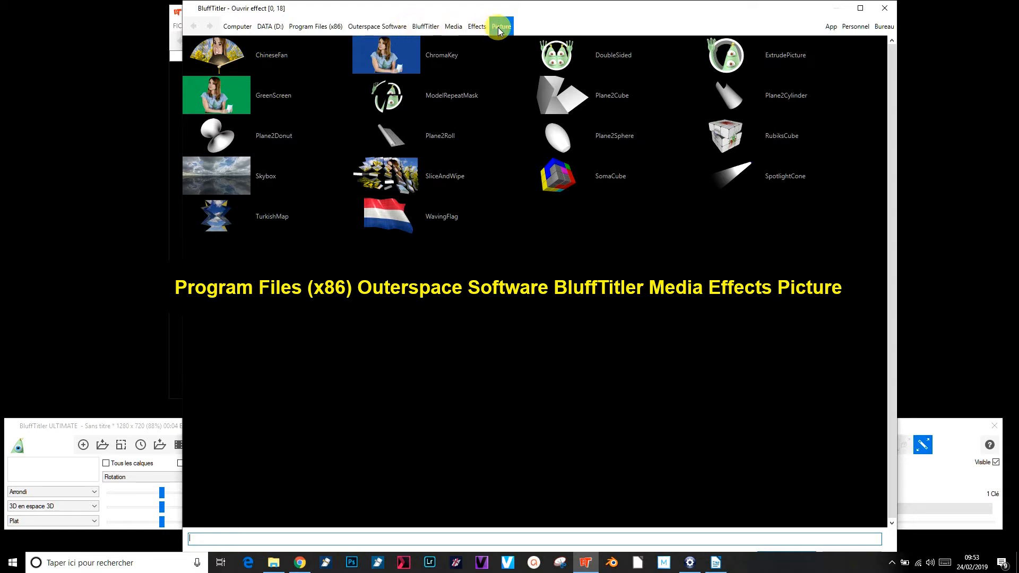
left_click(567, 56)
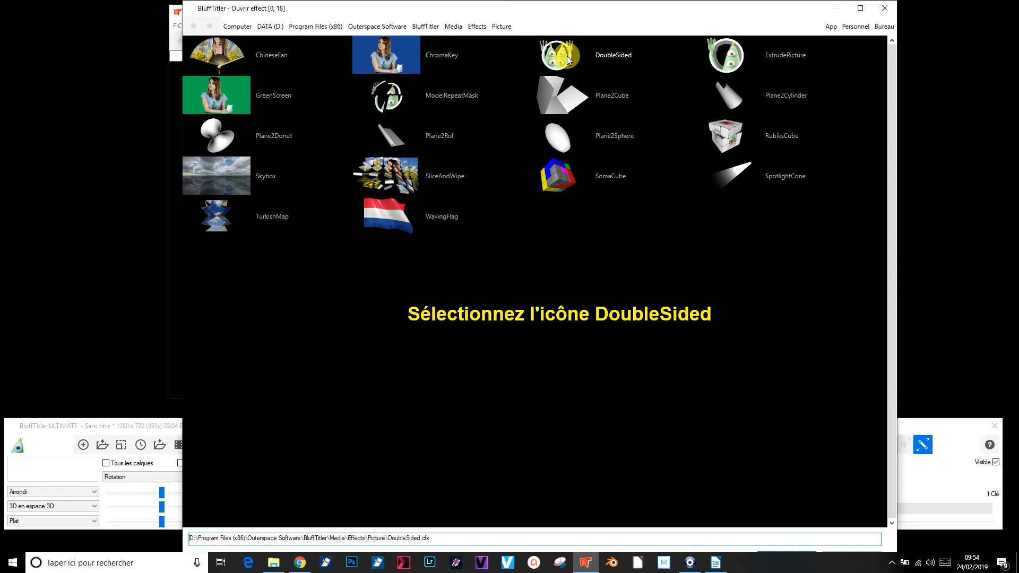
left_click_drag(711, 14, 711, 0)
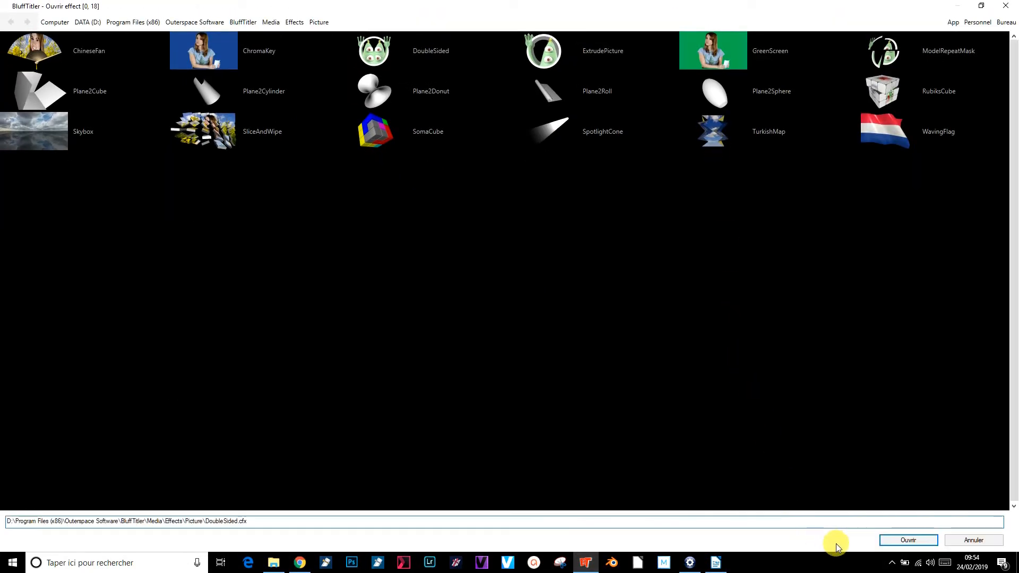
left_click(912, 542)
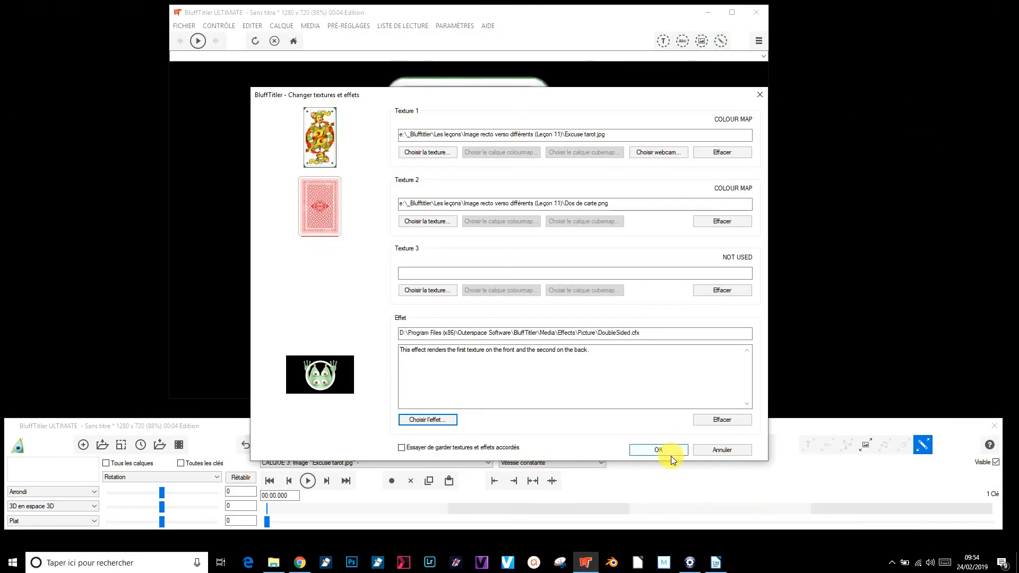
left_click(658, 451)
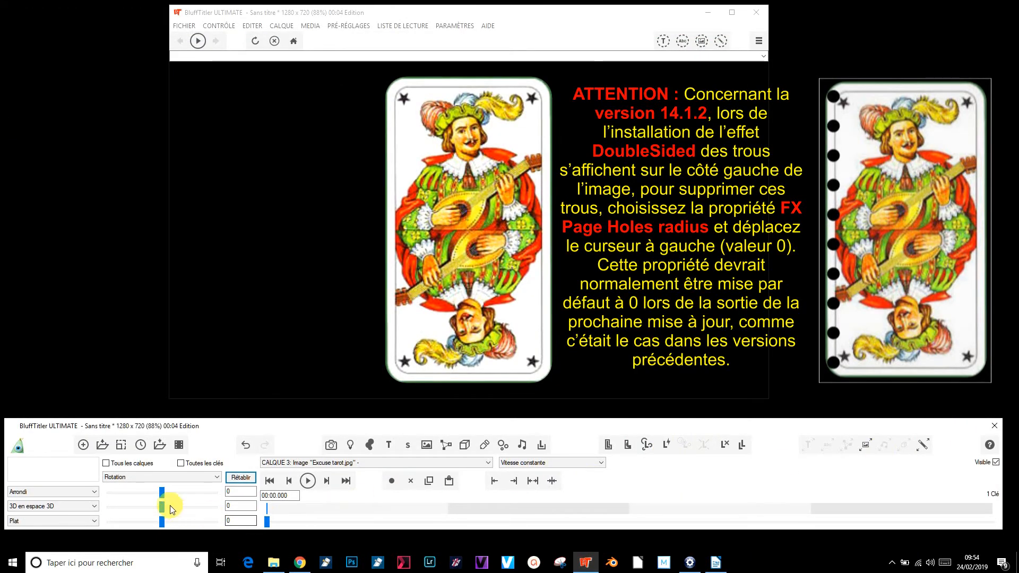
mouse_move(160, 495)
left_mouse_down()
mouse_move(224, 492)
mouse_move(126, 499)
mouse_move(140, 496)
left_mouse_up()
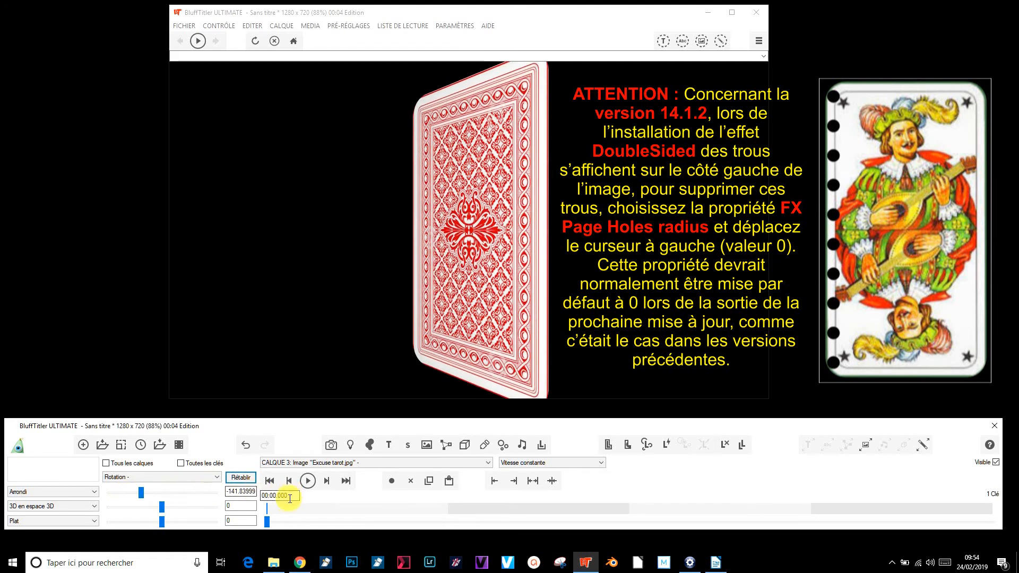
left_click(235, 477)
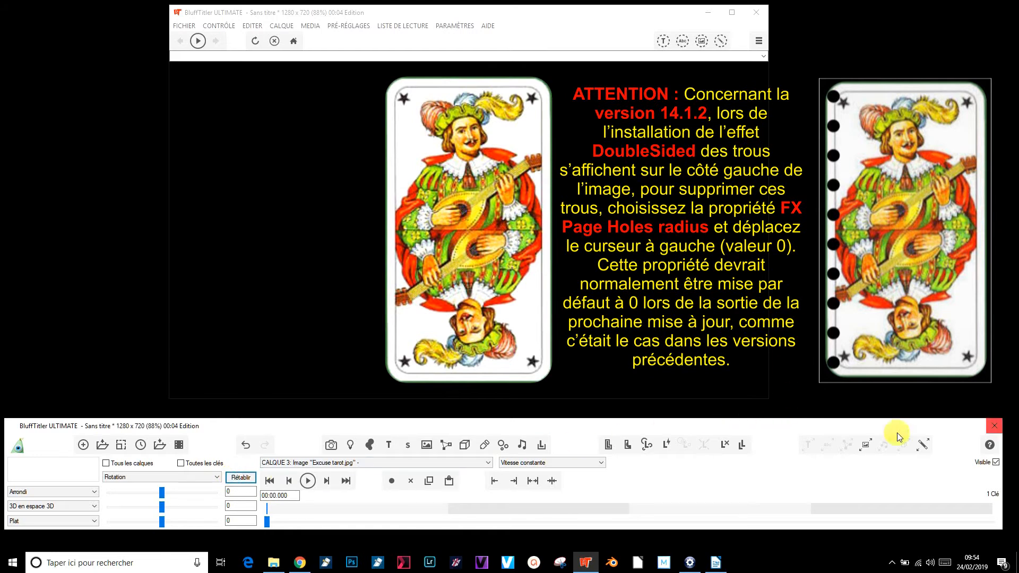
Lengthen the show to a total of 10 seconds by adding the extra time at the end
left_click(141, 445)
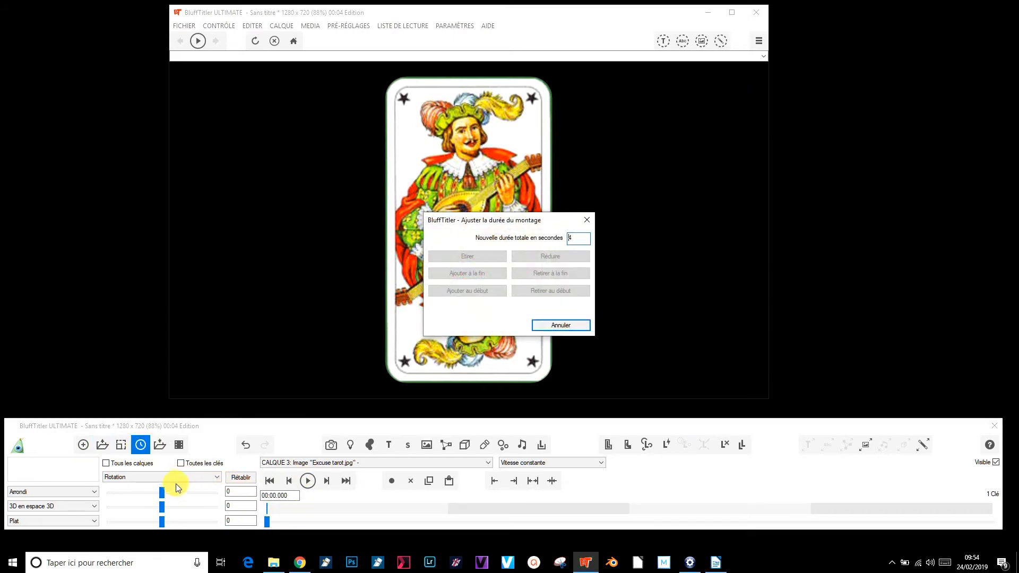
double_click(578, 237)
type("10")
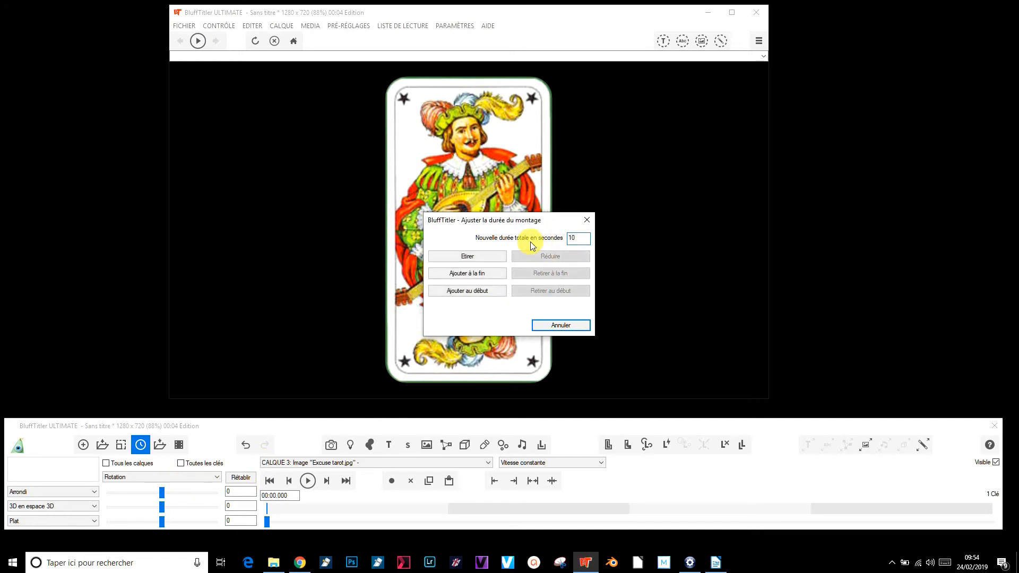
left_click(468, 275)
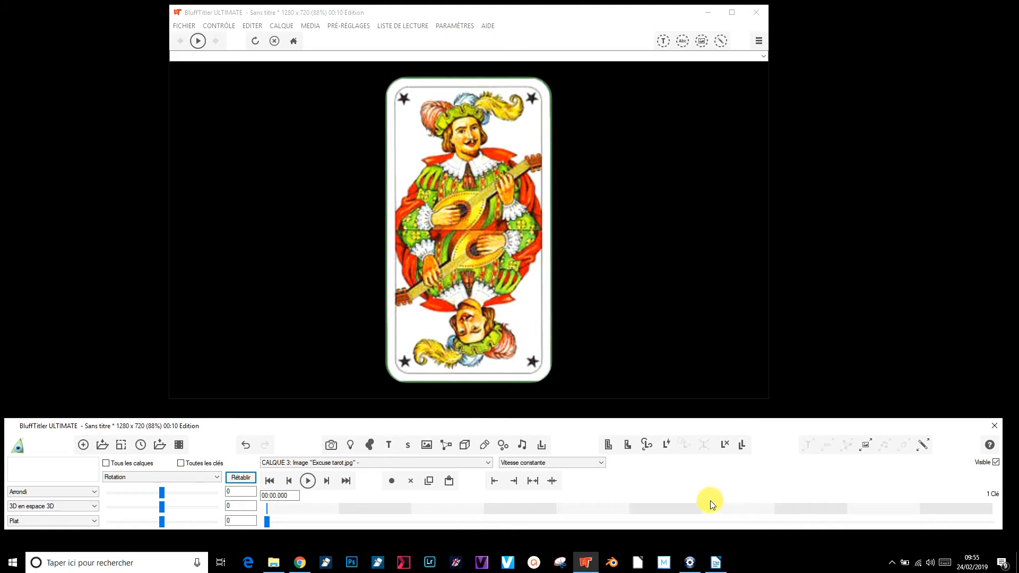
At the 10-second end of the timeline, set the card's Rotation to 720 on the first axis and 360 on the second
left_click(345, 481)
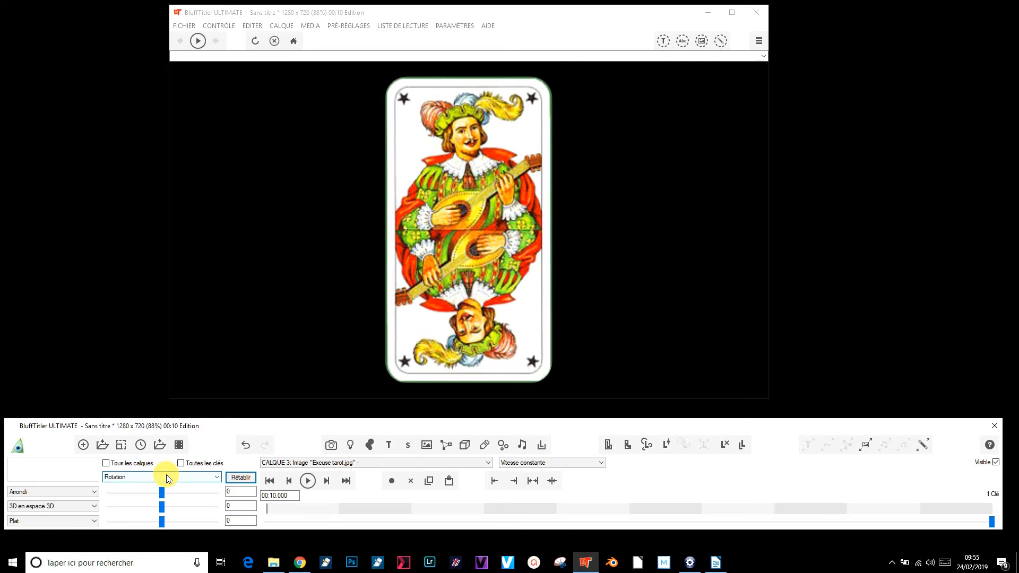
double_click(238, 493)
type("720")
double_click(240, 506)
type("360")
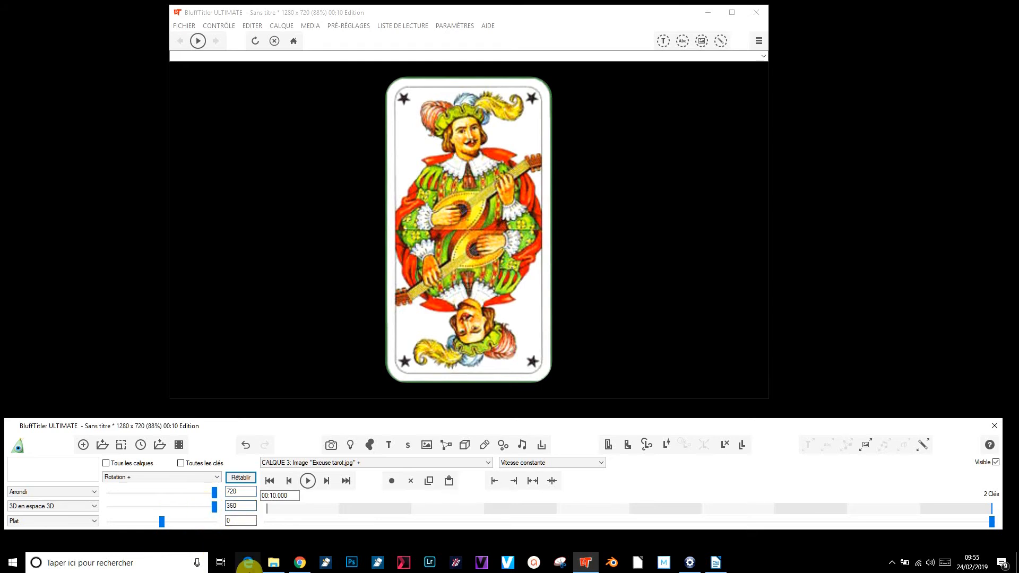
At the first key, set the card's Taille to 0 on the first two axes
left_click(271, 481)
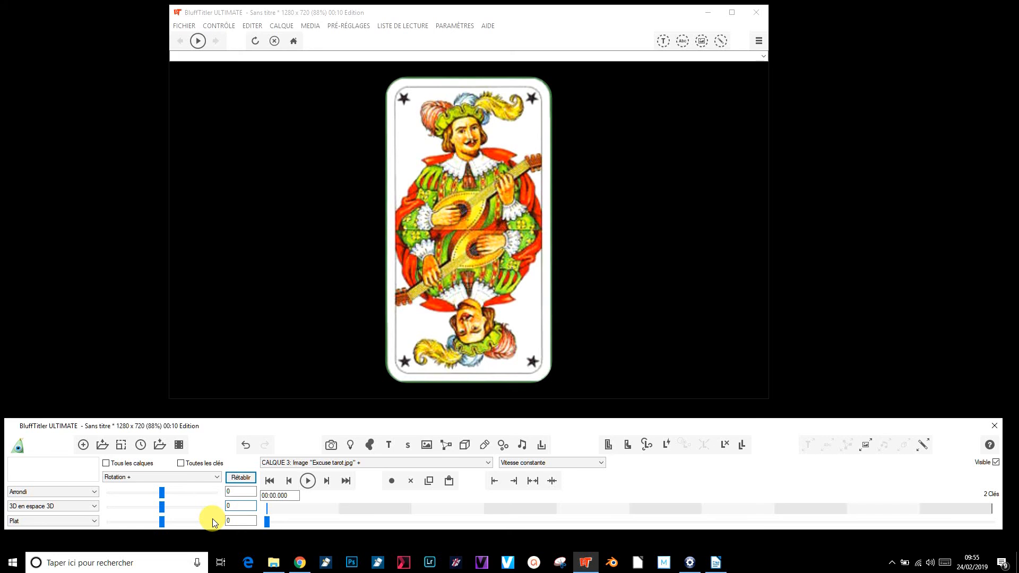
left_click(134, 478)
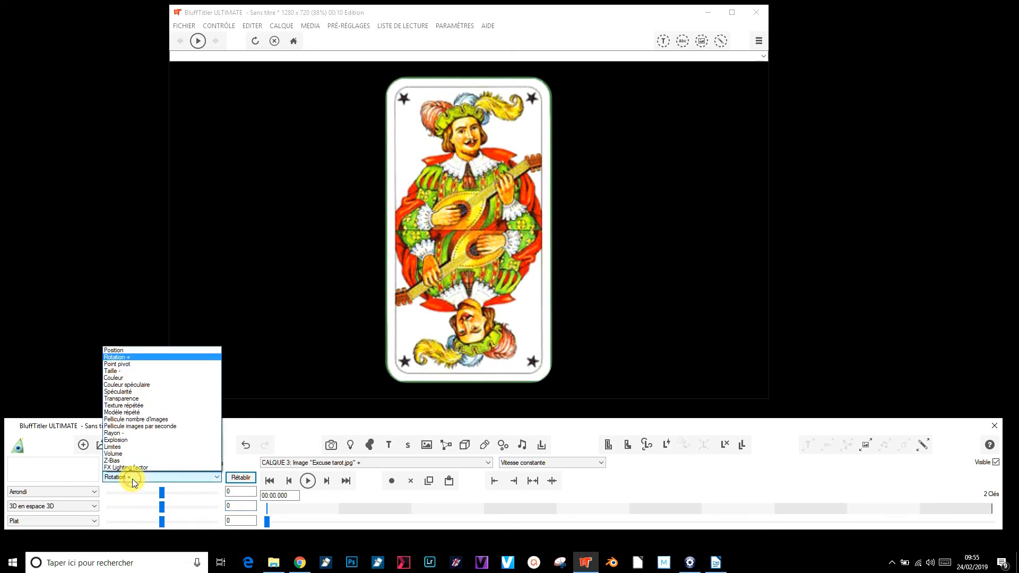
left_click(124, 370)
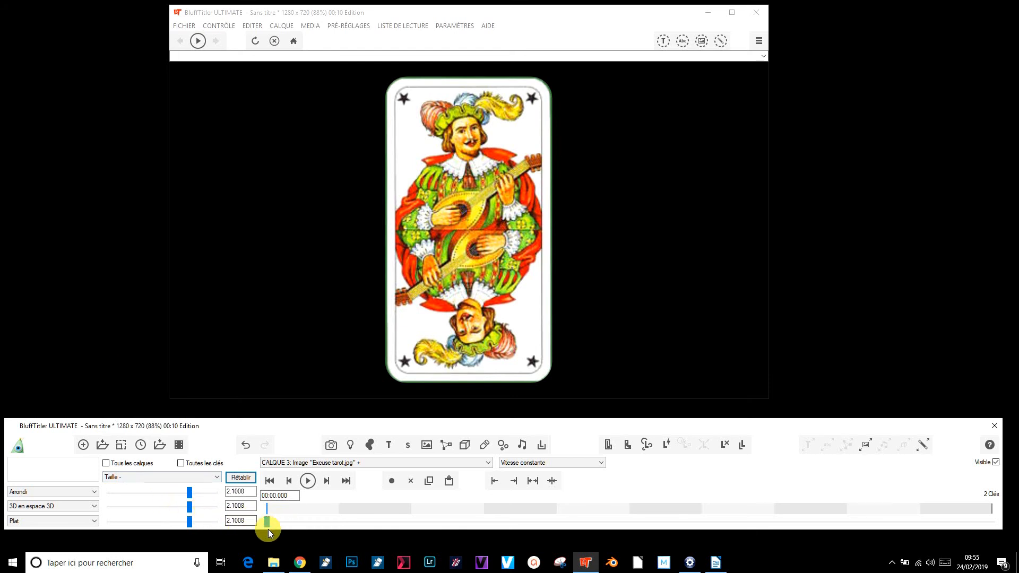
left_click_drag(252, 493, 171, 491)
type("0")
left_click_drag(249, 506, 206, 502)
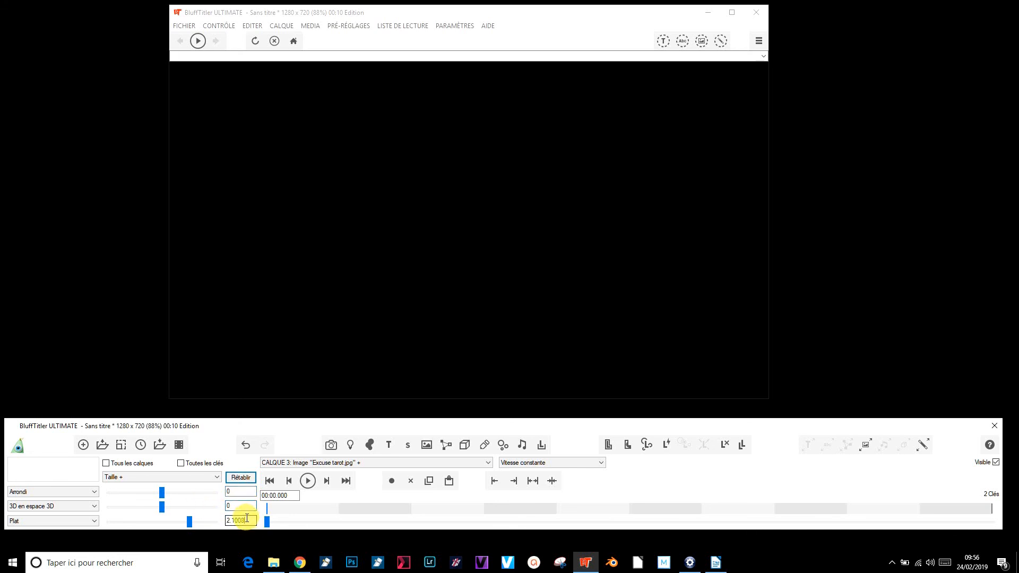